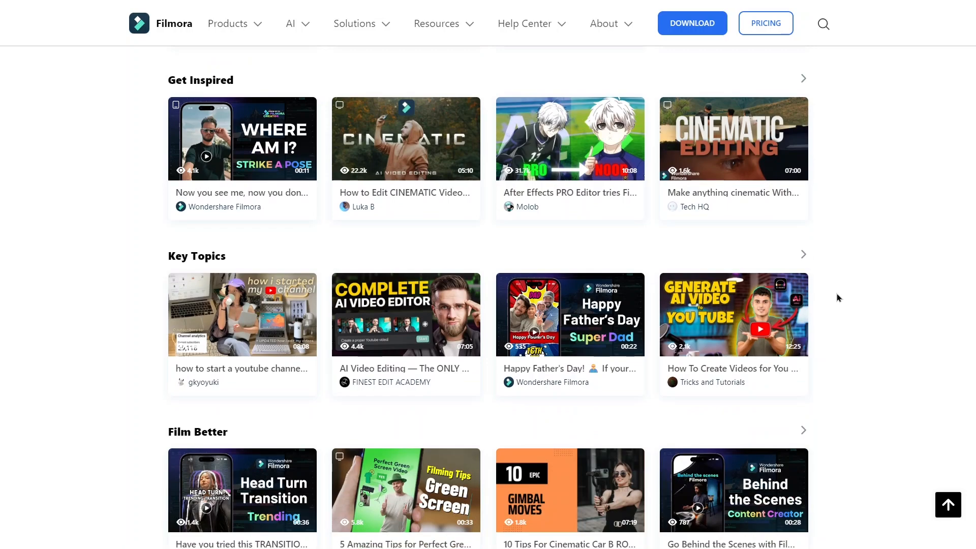
# - Browse the Filmora video tutorial page, examining the Trending, Get Inspired, Key Topics, Film Better, Courses and More sections
pyautogui.scroll(-3, 837, 294)
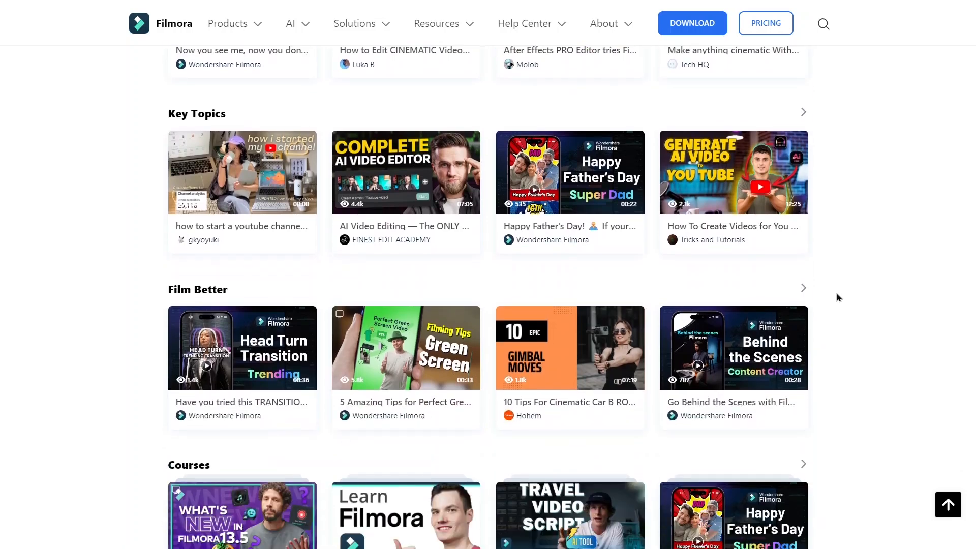
pyautogui.scroll(-3, 837, 293)
pyautogui.scroll(-4, 837, 294)
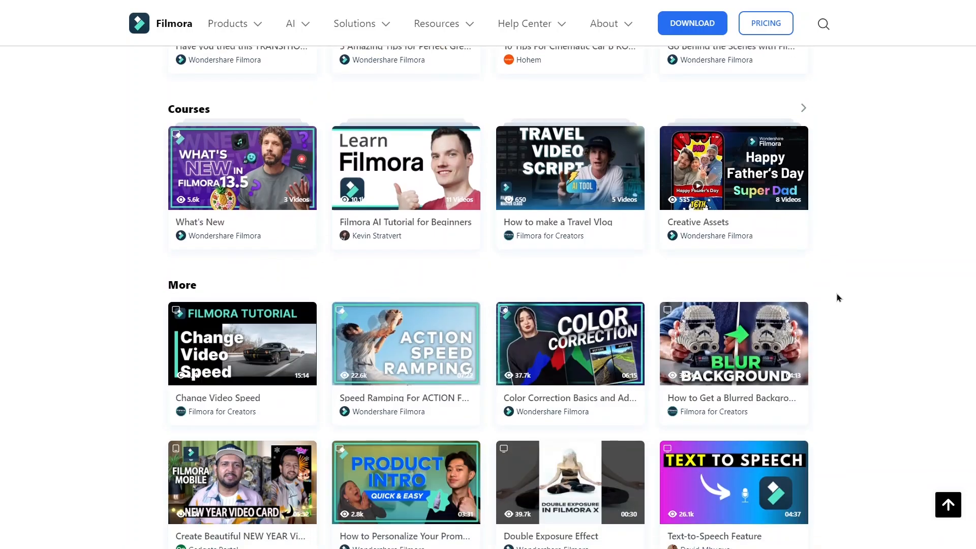
pyautogui.scroll(-4, 837, 294)
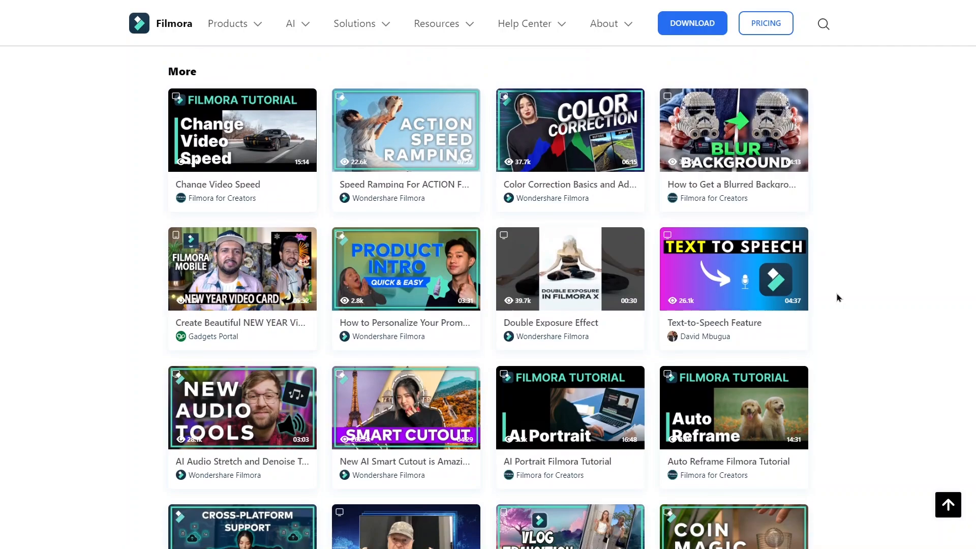
pyautogui.scroll(-4, 837, 294)
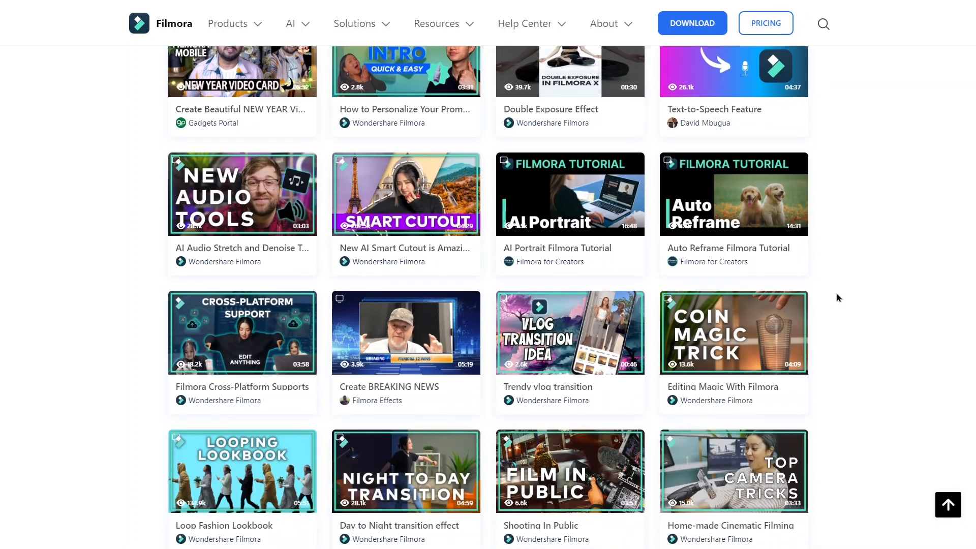
pyautogui.scroll(-4, 837, 294)
pyautogui.scroll(-5, 837, 297)
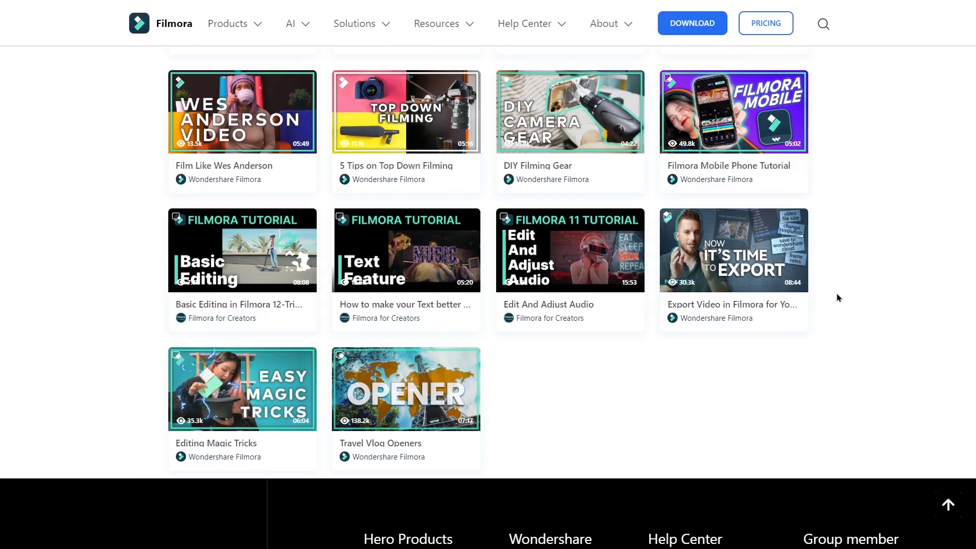
pyautogui.scroll(10, 837, 297)
pyautogui.scroll(13, 837, 297)
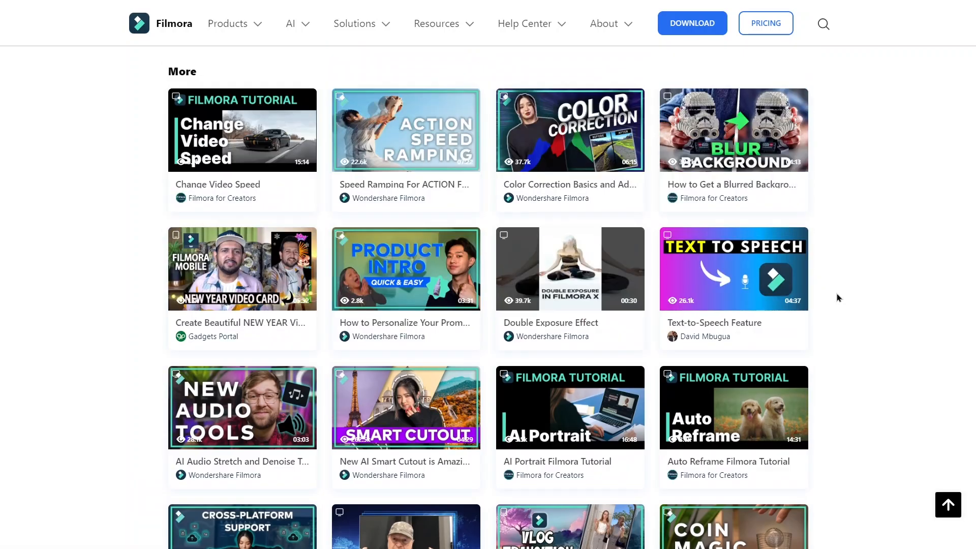
pyautogui.scroll(7, 837, 297)
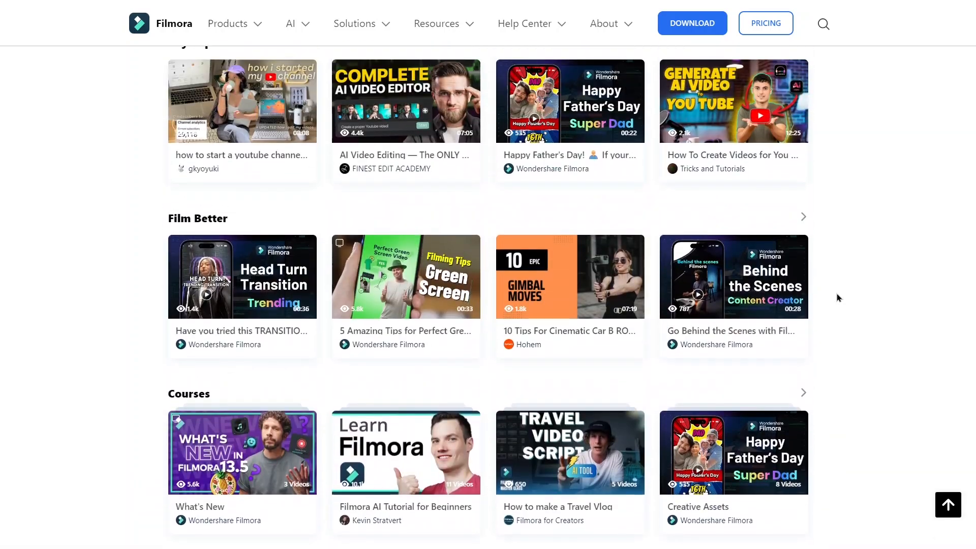
pyautogui.scroll(4, 530, 324)
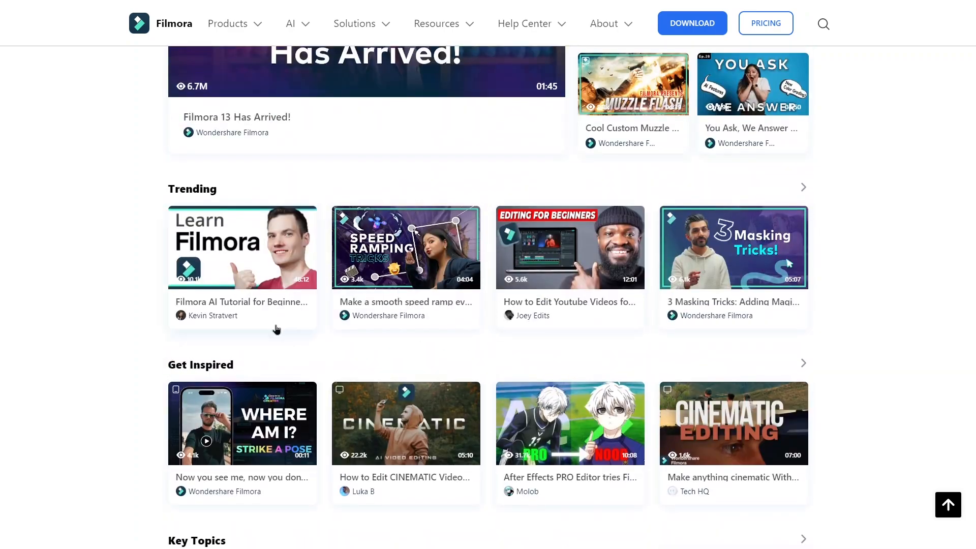
pyautogui.scroll(6, 276, 331)
pyautogui.scroll(1, 276, 137)
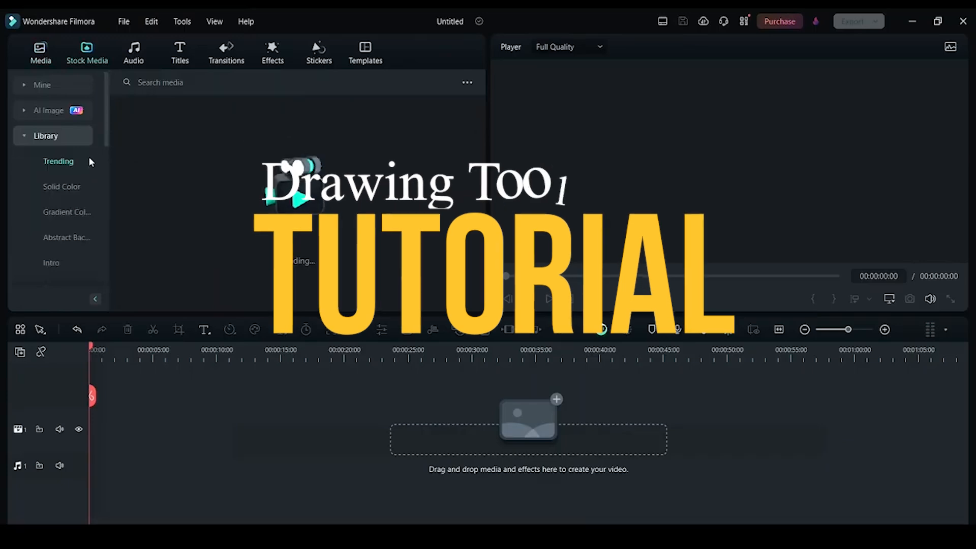
# - Add the Sample Color Solid 24 background at the start of the timeline and extend it to about 10 seconds
pyautogui.click(73, 186)
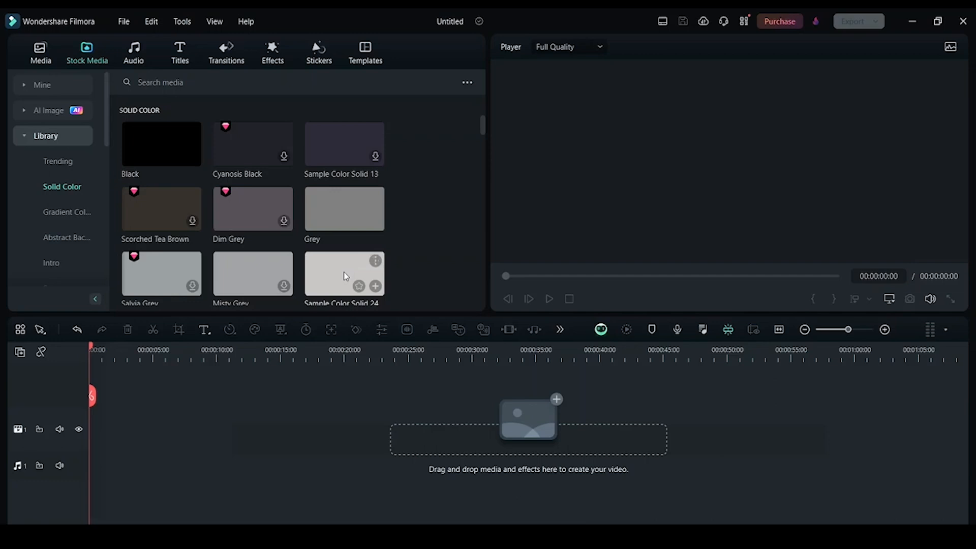
pyautogui.moveTo(345, 276); pyautogui.dragTo(100, 429)
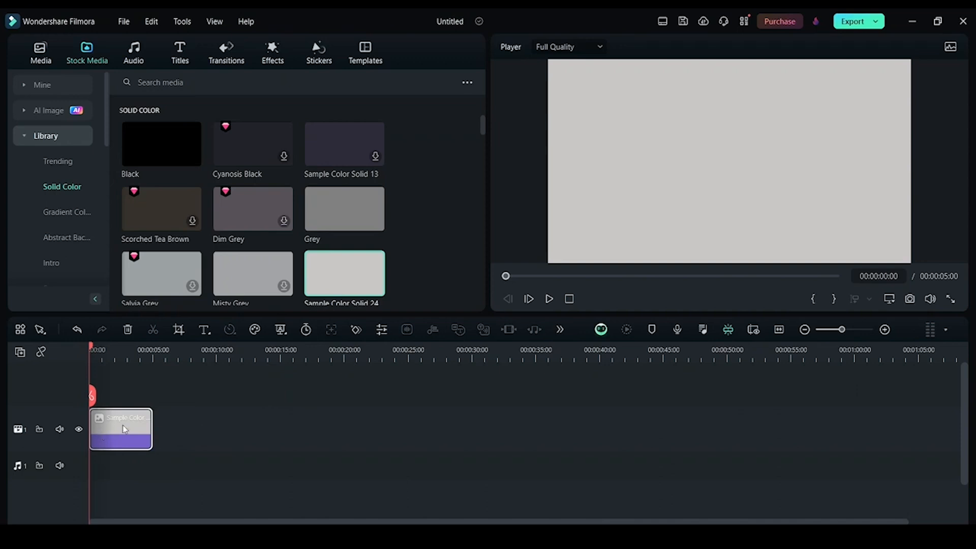
pyautogui.moveTo(152, 422); pyautogui.dragTo(217, 424)
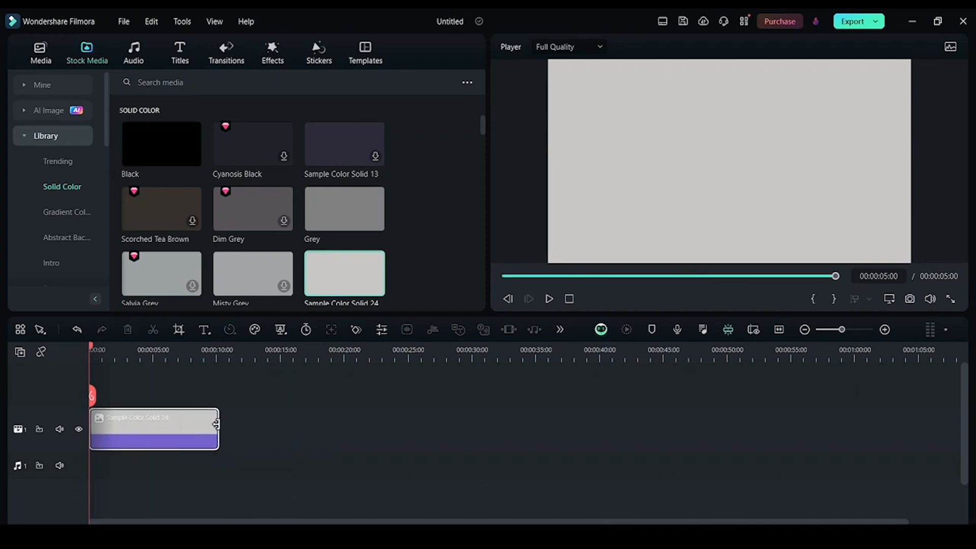
pyautogui.click(255, 426)
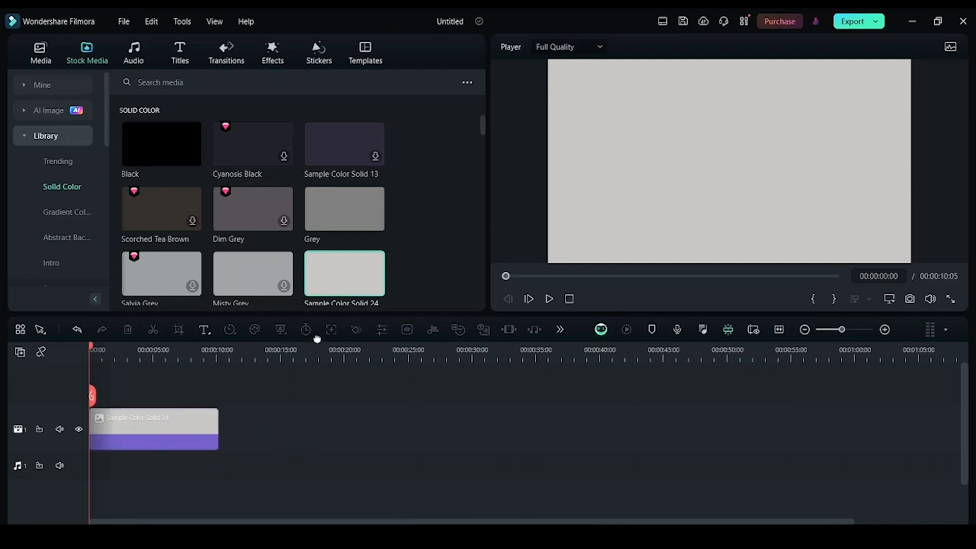
# - Draw a full-height rectangle along the left edge of the video frame, covering roughly a quarter of its width
pyautogui.click(561, 330)
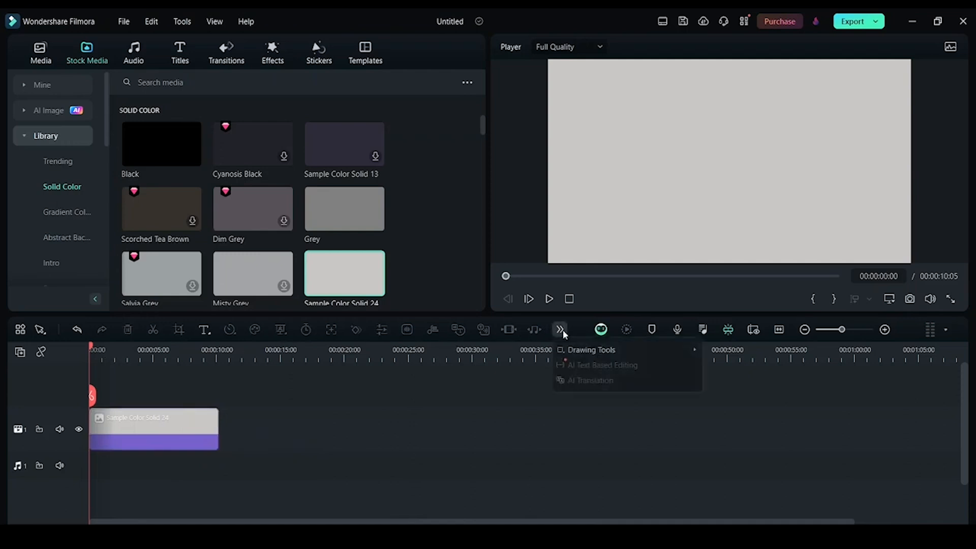
pyautogui.moveTo(620, 350)
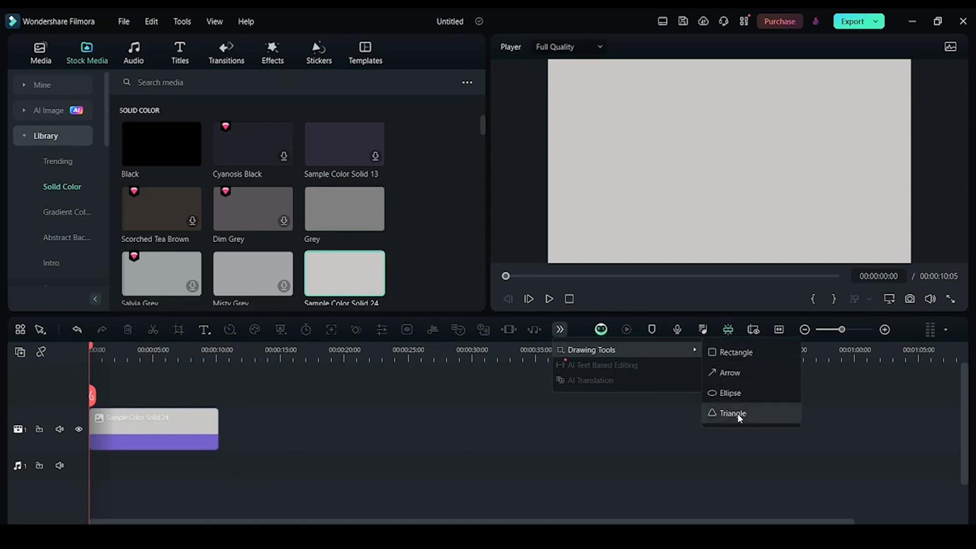
pyautogui.click(734, 355)
pyautogui.moveTo(548, 59)
pyautogui.mouseDown()
pyautogui.moveTo(601, 98)
pyautogui.moveTo(607, 228)
pyautogui.moveTo(627, 260)
pyautogui.moveTo(649, 266)
pyautogui.mouseUp()
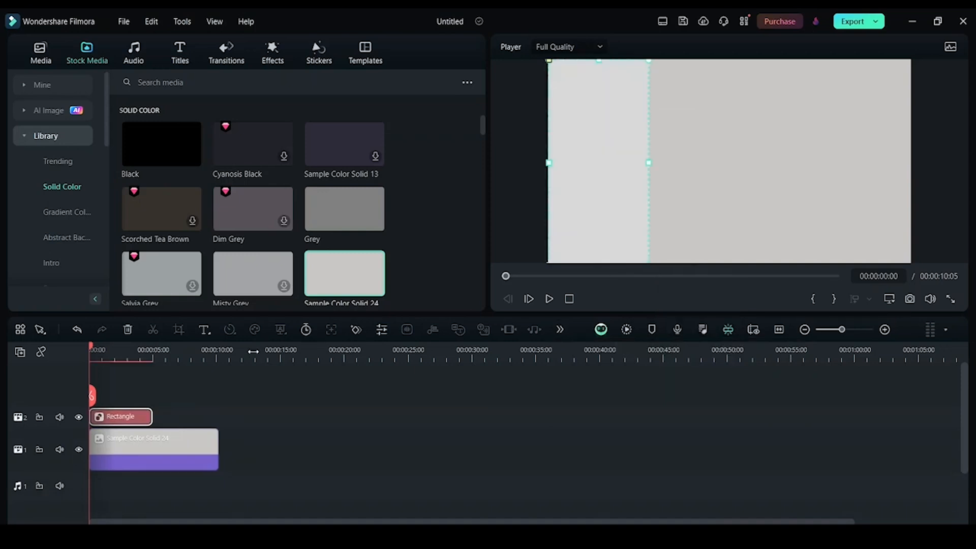
# - Give the tall rectangle a gradient fill that starts in bright red and ends in dark red
pyautogui.doubleClick(584, 158)
pyautogui.scroll(8, 244, 188)
pyautogui.scroll(-4, 161, 246)
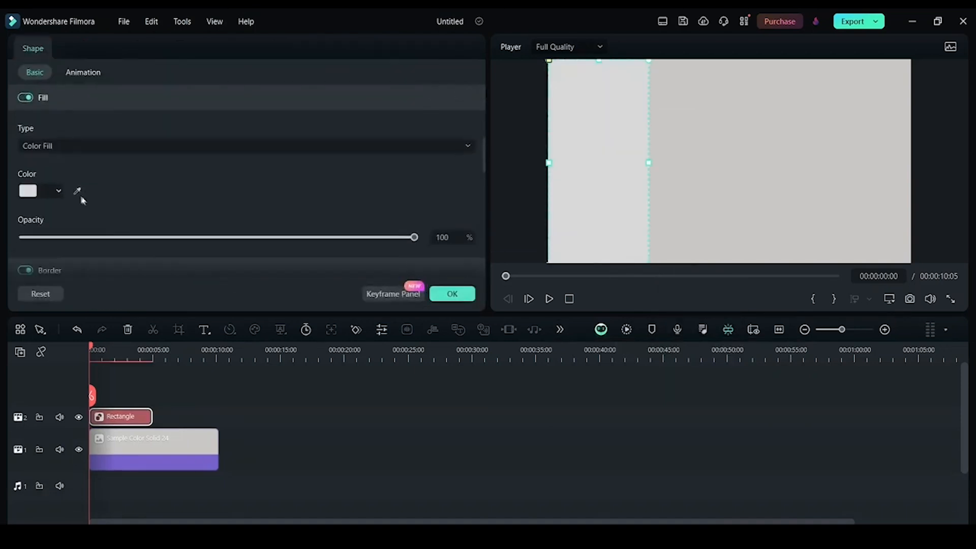
pyautogui.click(59, 190)
pyautogui.click(76, 146)
pyautogui.click(99, 190)
pyautogui.click(58, 191)
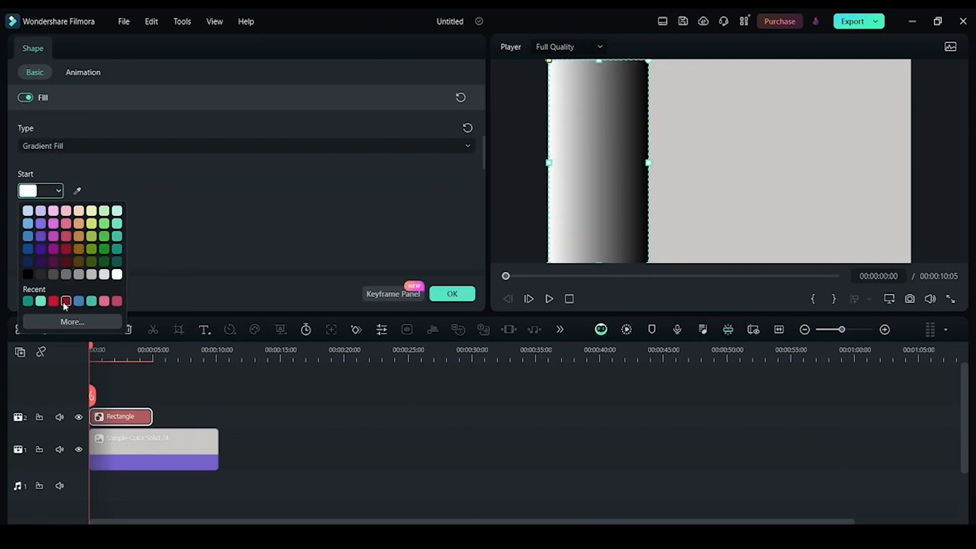
pyautogui.click(65, 301)
pyautogui.click(58, 236)
pyautogui.click(66, 307)
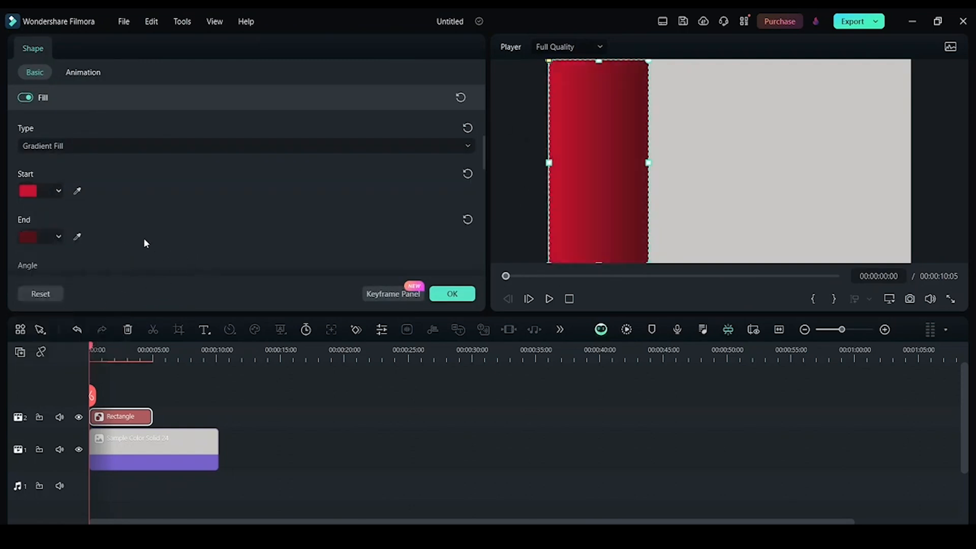
pyautogui.click(274, 456)
# - Draw a second, smaller rectangle just right of the tall one, near the middle of the frame
pyautogui.click(561, 329)
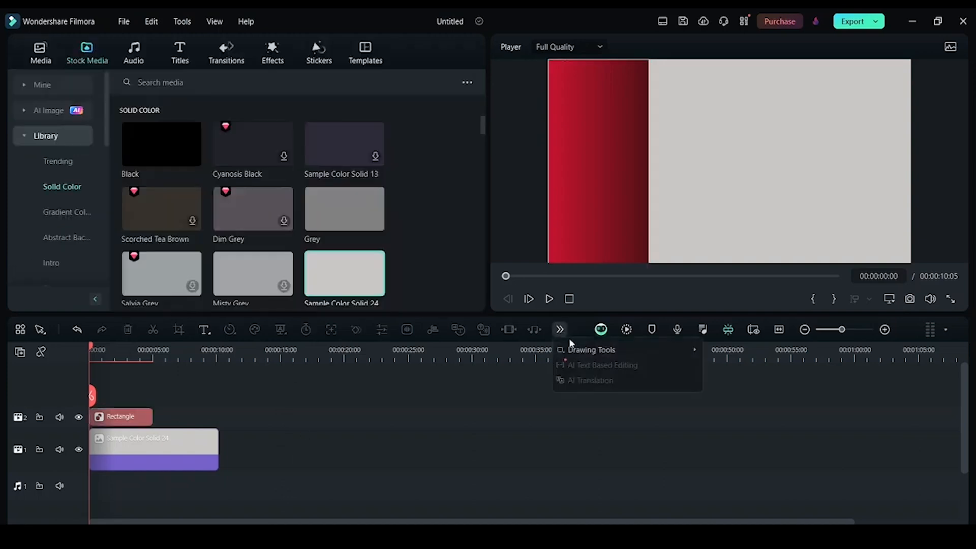
pyautogui.moveTo(581, 355)
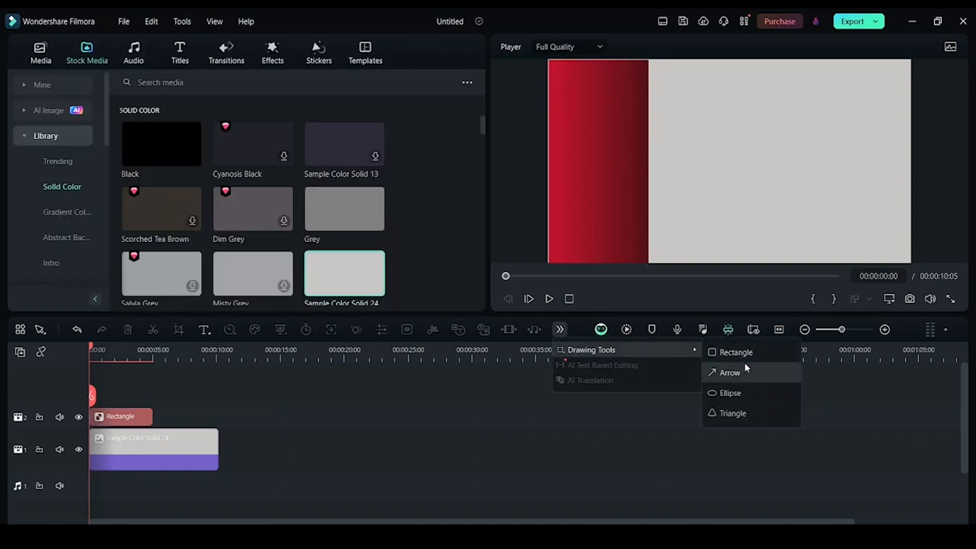
pyautogui.click(731, 353)
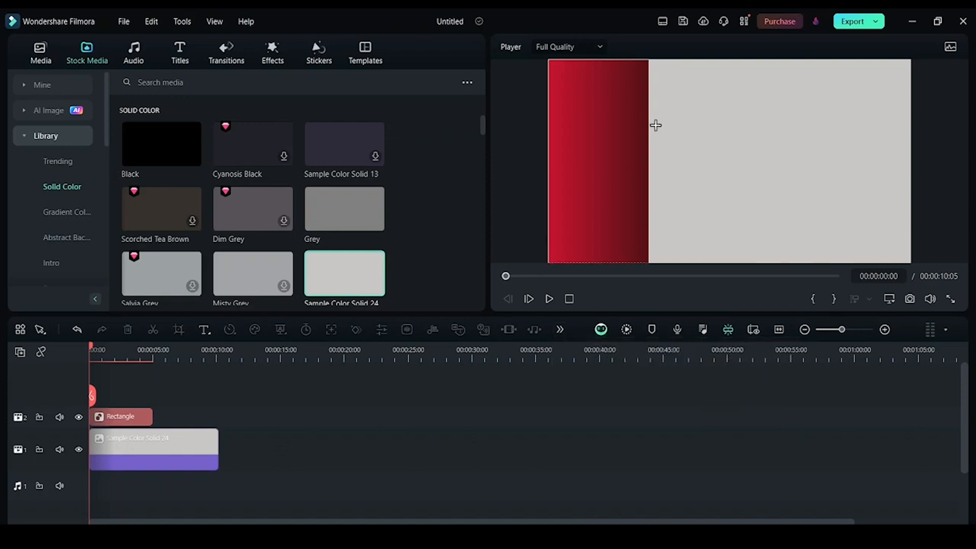
pyautogui.moveTo(655, 125); pyautogui.dragTo(769, 194)
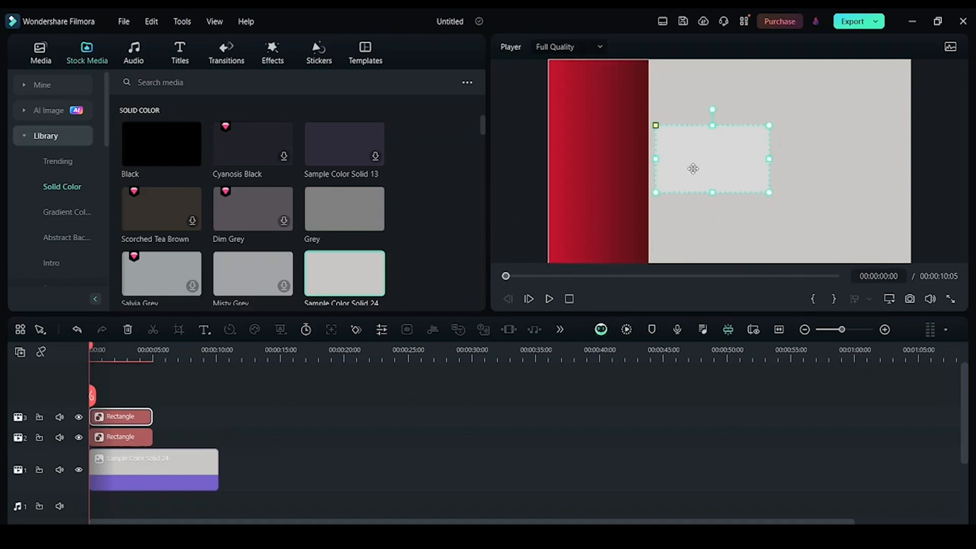
# - Give the small middle rectangle a gradient fill from bright red to dark red
pyautogui.doubleClick(694, 168)
pyautogui.click(101, 146)
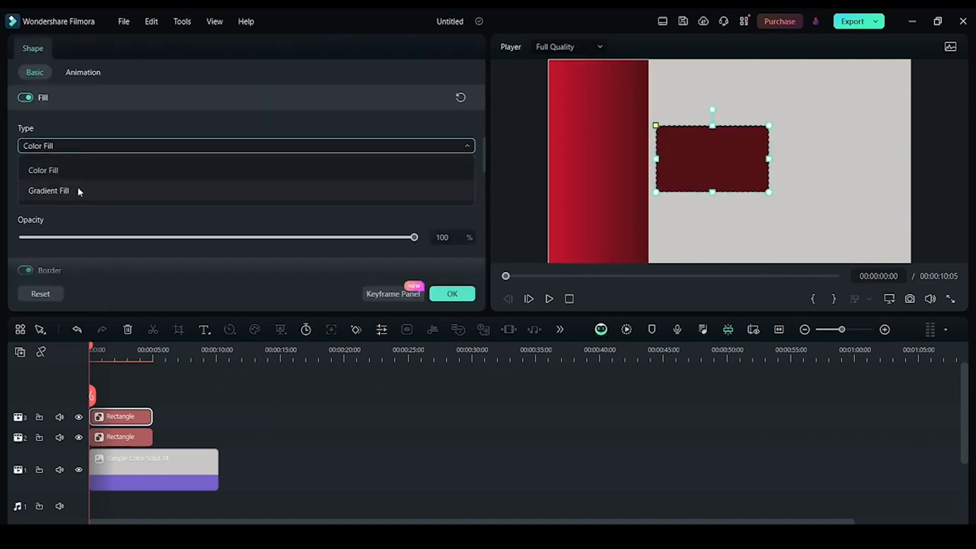
pyautogui.click(79, 189)
pyautogui.click(55, 192)
pyautogui.click(80, 301)
pyautogui.click(188, 294)
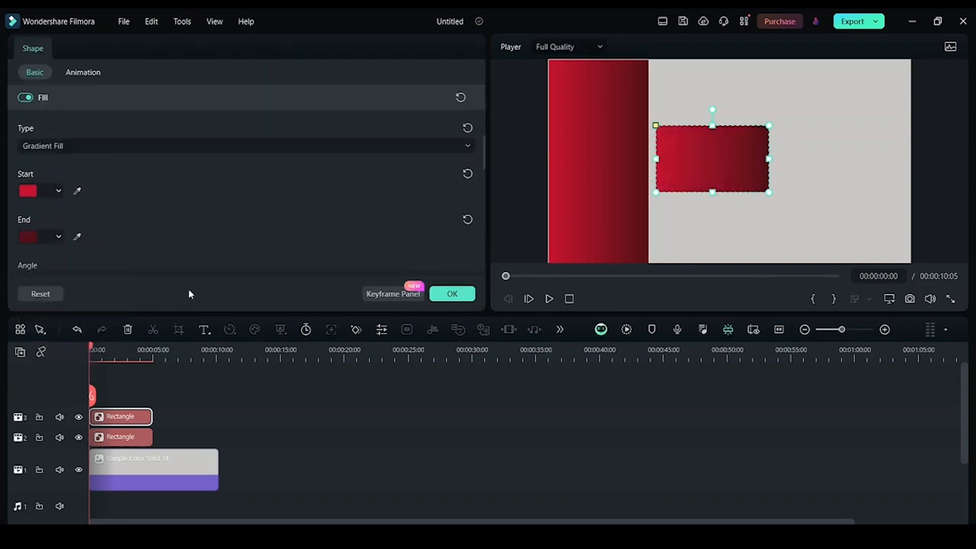
pyautogui.click(249, 402)
# - Draw a third rectangle of about the same size beside the middle one, leaving a narrow gap between them
pyautogui.click(727, 146)
pyautogui.click(815, 164)
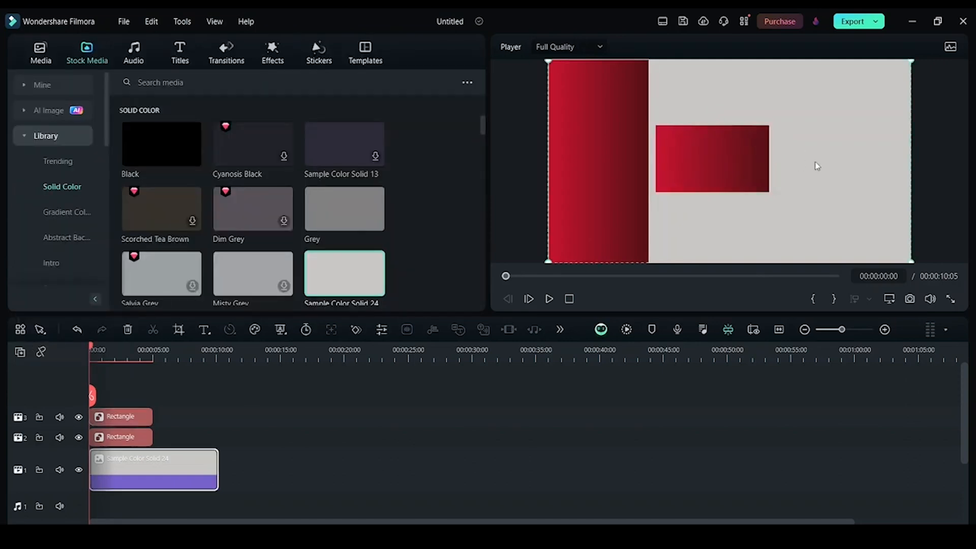
pyautogui.click(560, 329)
pyautogui.moveTo(577, 357)
pyautogui.click(744, 352)
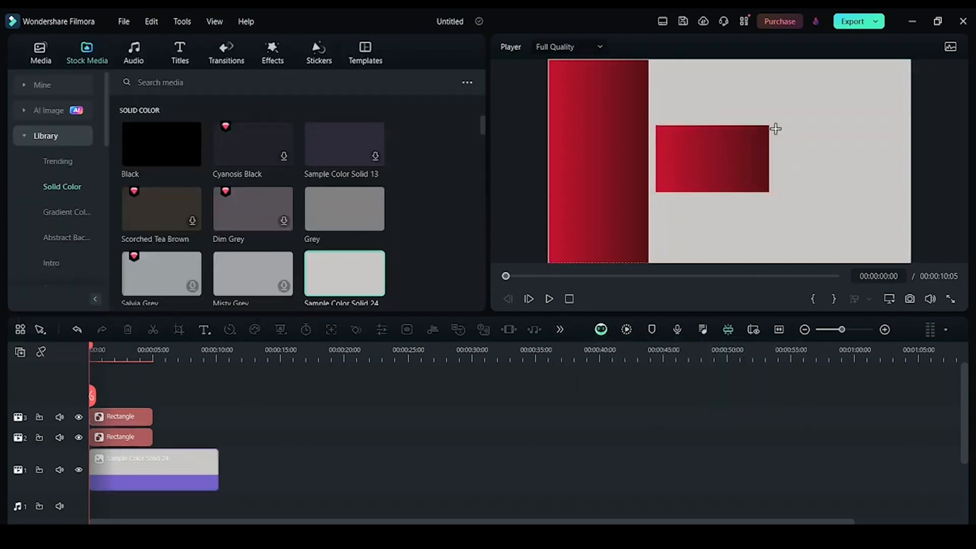
pyautogui.moveTo(775, 126); pyautogui.dragTo(886, 192)
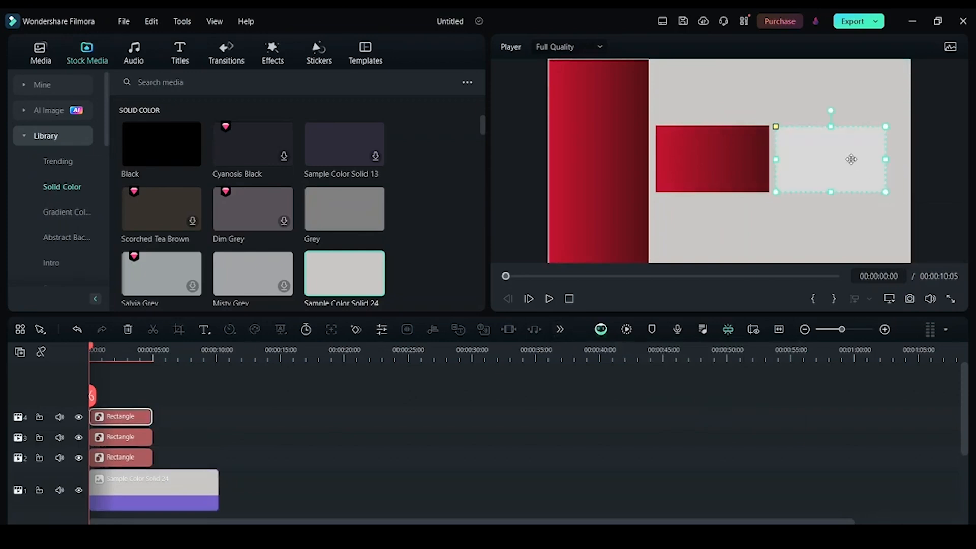
# - Give the rightmost rectangle a reversed gradient fill, starting in dark red and ending in bright red
pyautogui.click(229, 146)
pyautogui.click(135, 189)
pyautogui.click(56, 191)
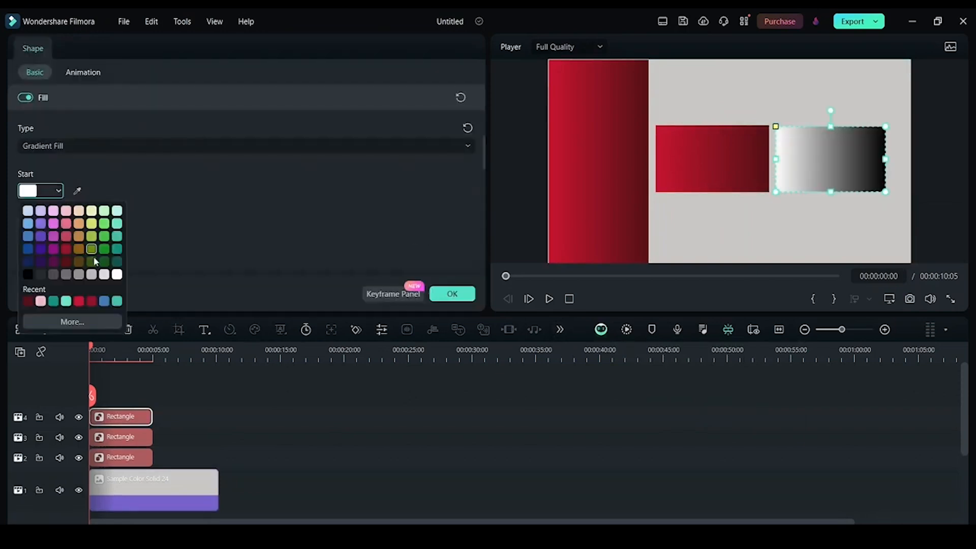
pyautogui.click(80, 301)
pyautogui.click(53, 191)
pyautogui.click(79, 315)
pyautogui.click(54, 236)
pyautogui.click(81, 346)
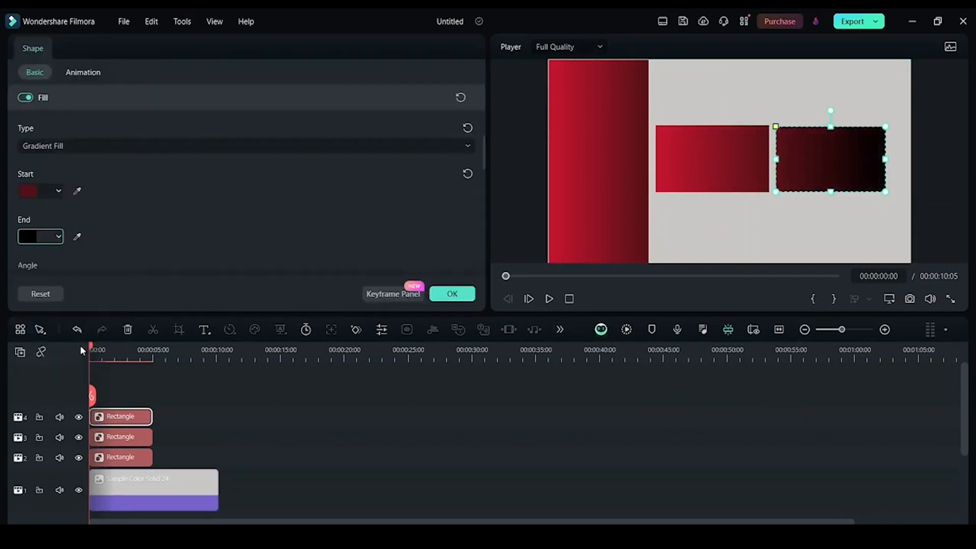
pyautogui.click(737, 233)
# - Round the corners of all three rectangles and shift the tall one slightly past the frame's left edge
pyautogui.click(658, 133)
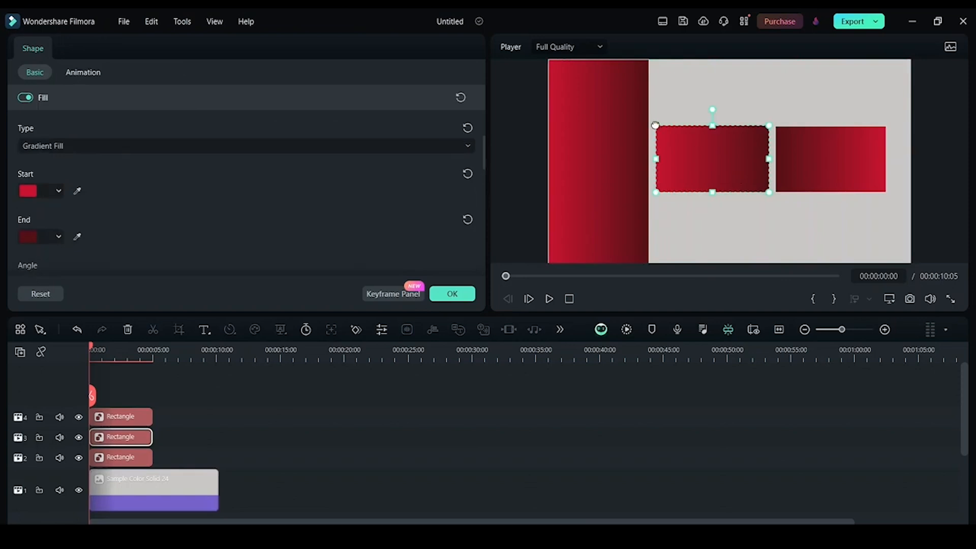
pyautogui.moveTo(666, 122); pyautogui.dragTo(670, 122)
pyautogui.click(828, 140)
pyautogui.moveTo(778, 126); pyautogui.dragTo(783, 126)
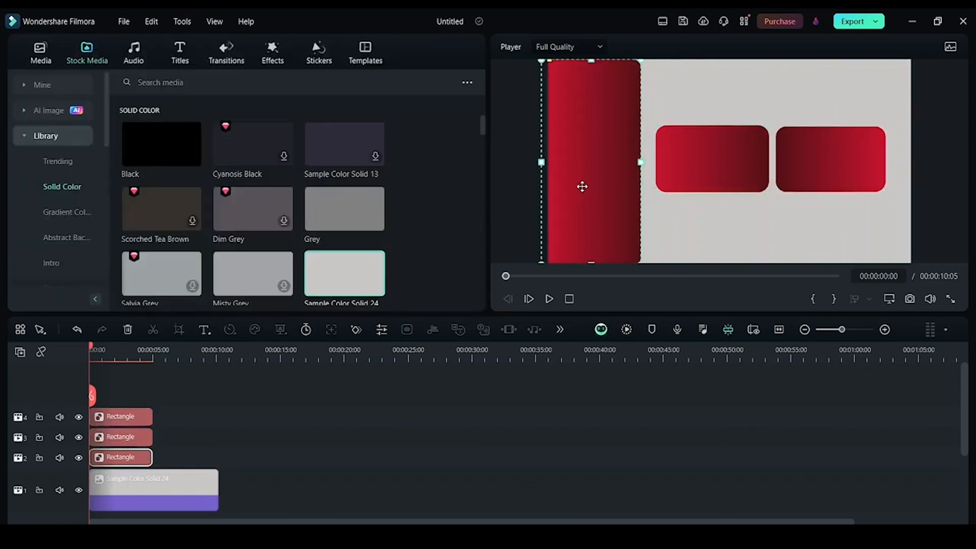
# - Apply the Slide Right preset animation to the tall rectangle on the left of the frame
pyautogui.doubleClick(566, 144)
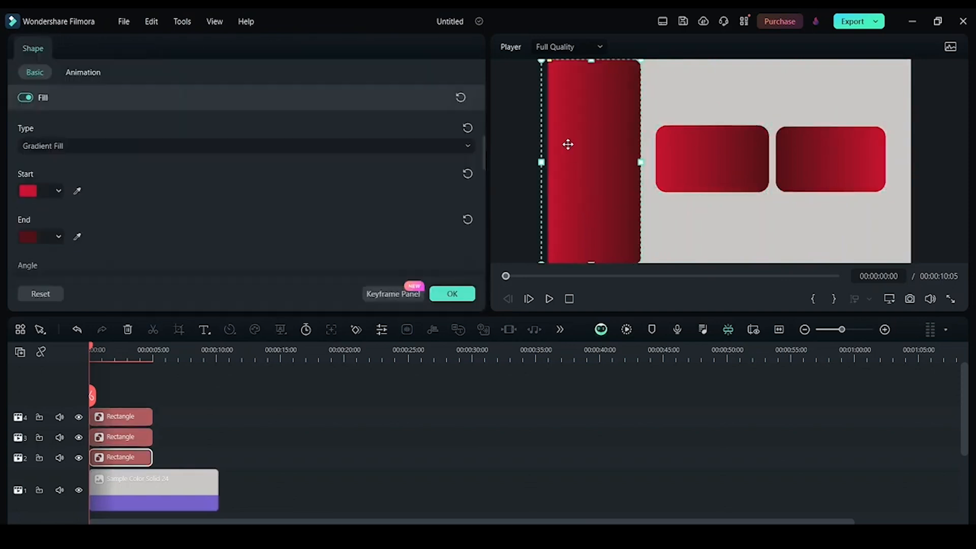
pyautogui.click(83, 71)
pyautogui.click(138, 130)
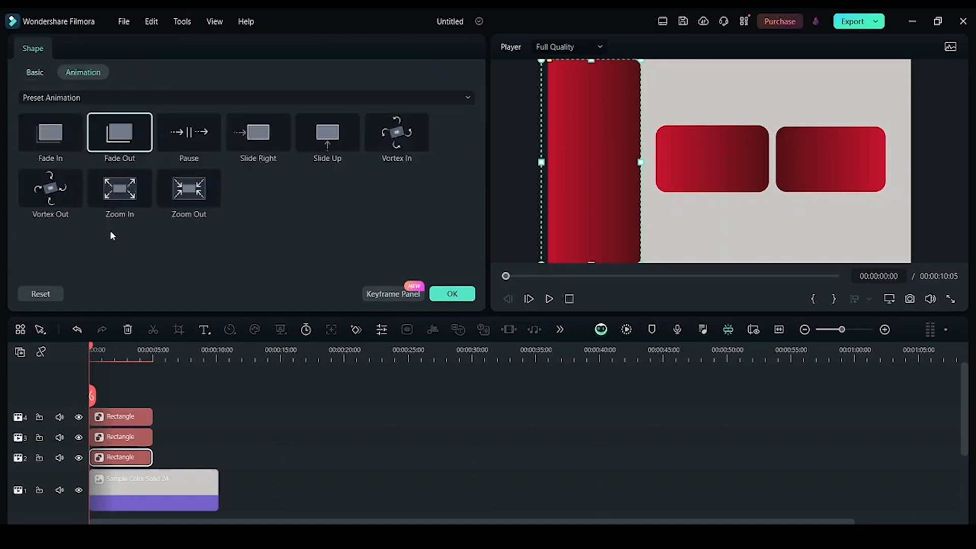
pyautogui.doubleClick(256, 132)
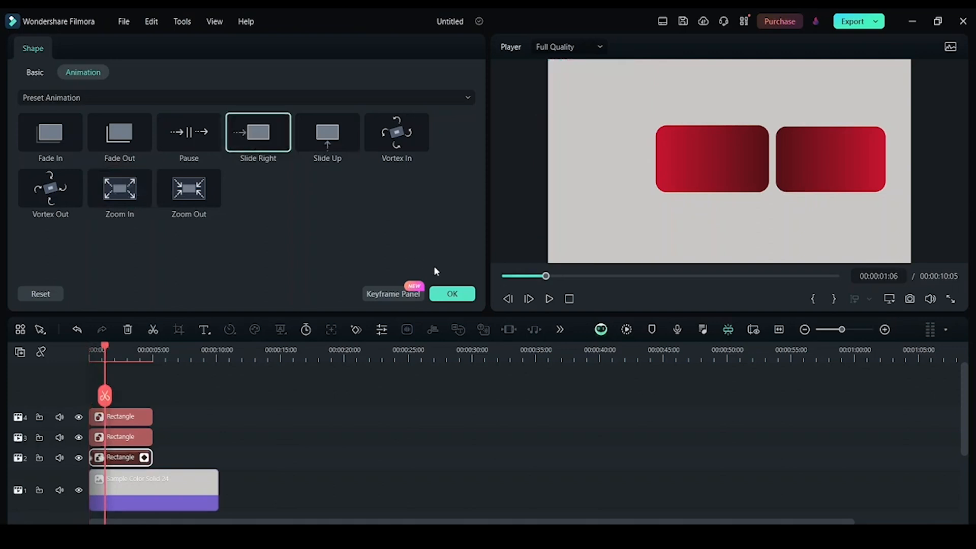
# - Apply the Fade In preset animation to the two smaller rectangles and trim their clips to start at about one second
pyautogui.click(457, 294)
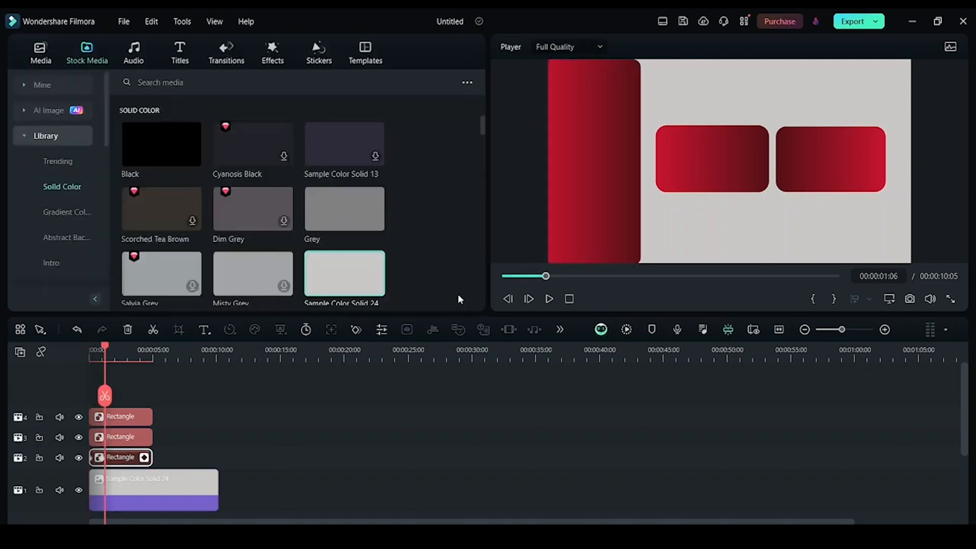
pyautogui.click(131, 436)
pyautogui.click(106, 358)
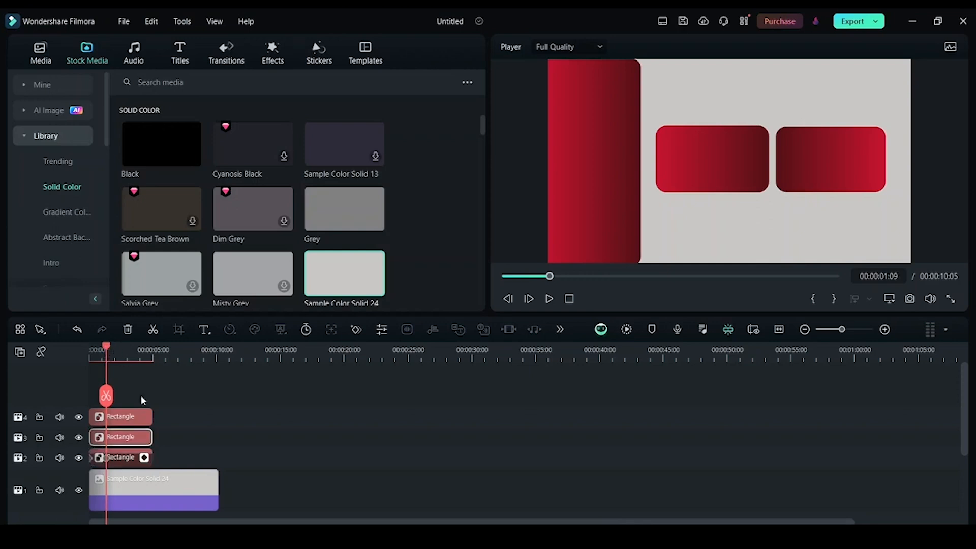
pyautogui.doubleClick(124, 435)
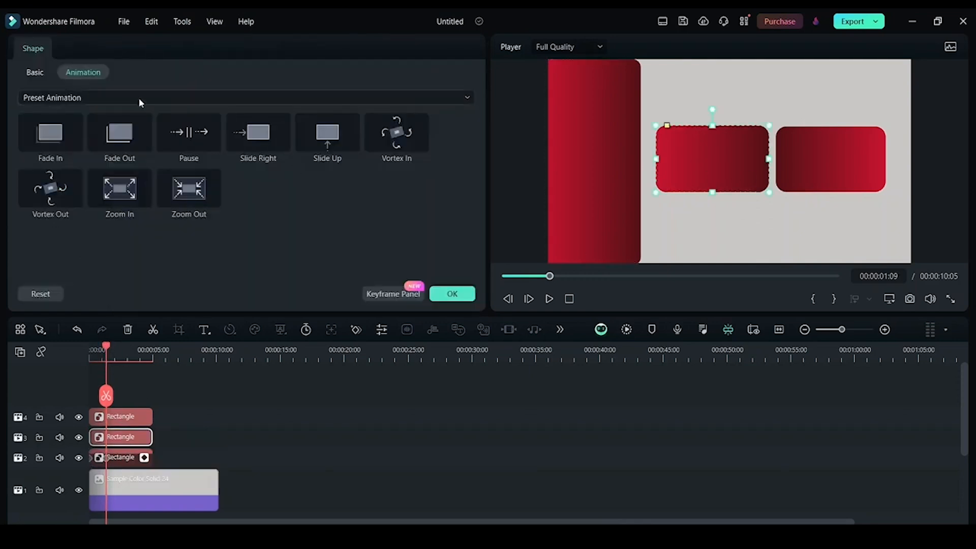
pyautogui.doubleClick(67, 133)
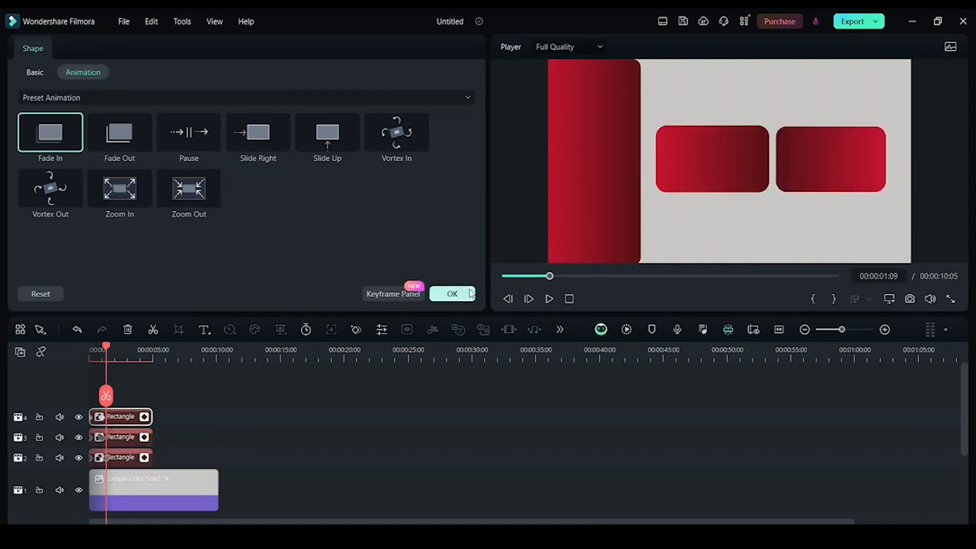
pyautogui.click(453, 294)
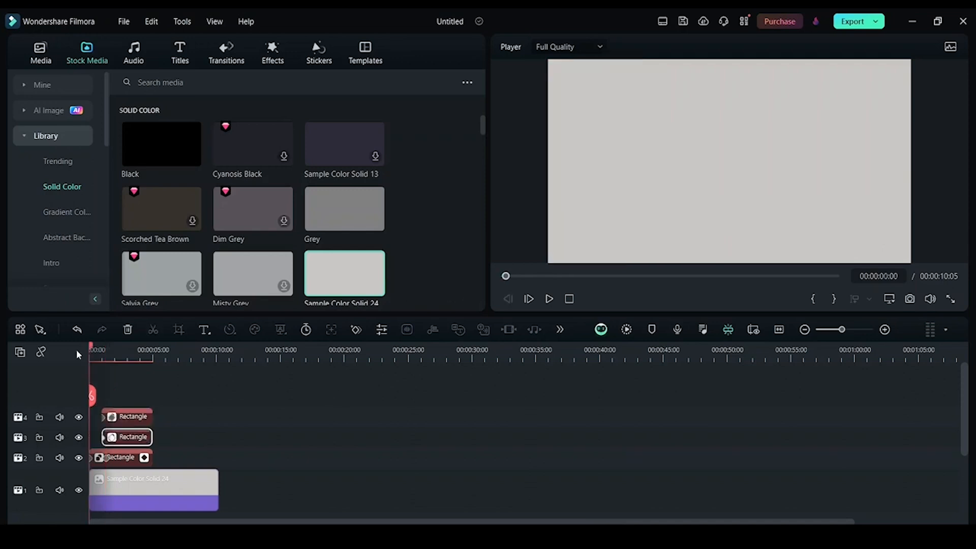
# - Play the timeline from the beginning to check the animation of the three rectangles
pyautogui.press('space')
pyautogui.click(77, 349)
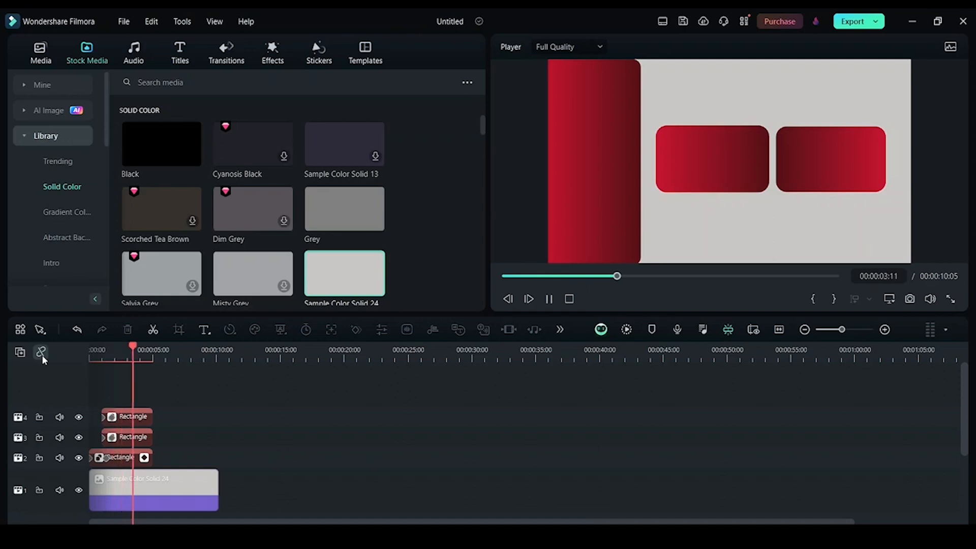
pyautogui.press('space')
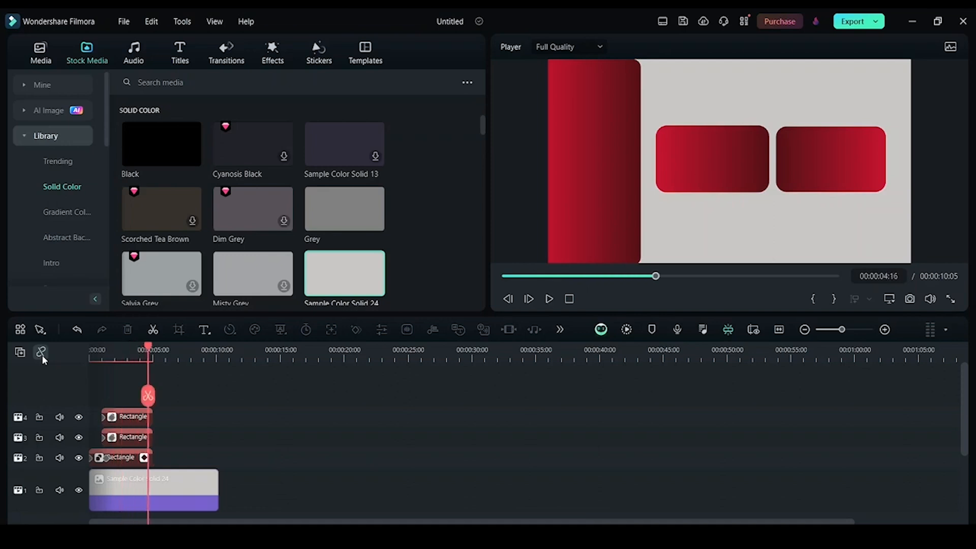
# - Add the plain text title Simple Wiggle Title 3 on a track above the rectangles, spanning 0 to 5 seconds
pyautogui.click(137, 356)
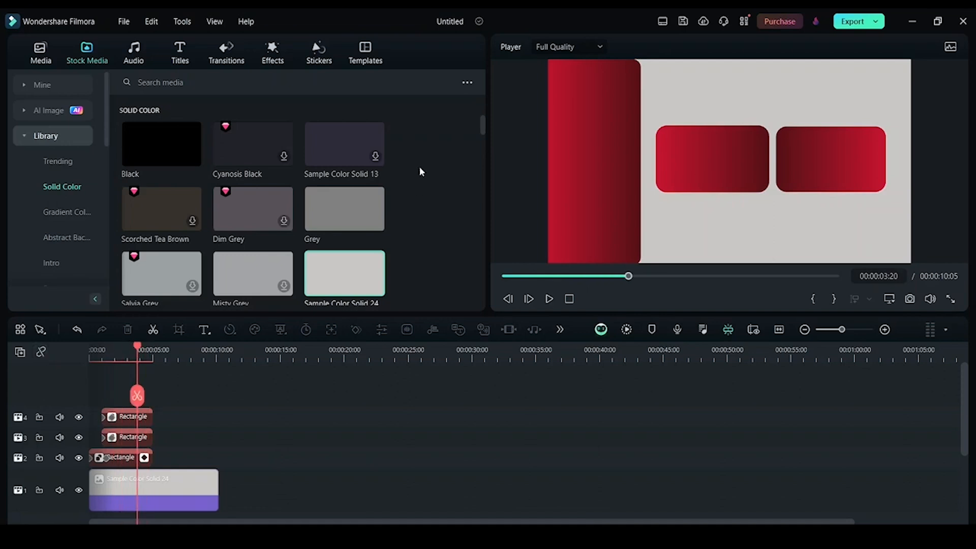
pyautogui.click(181, 52)
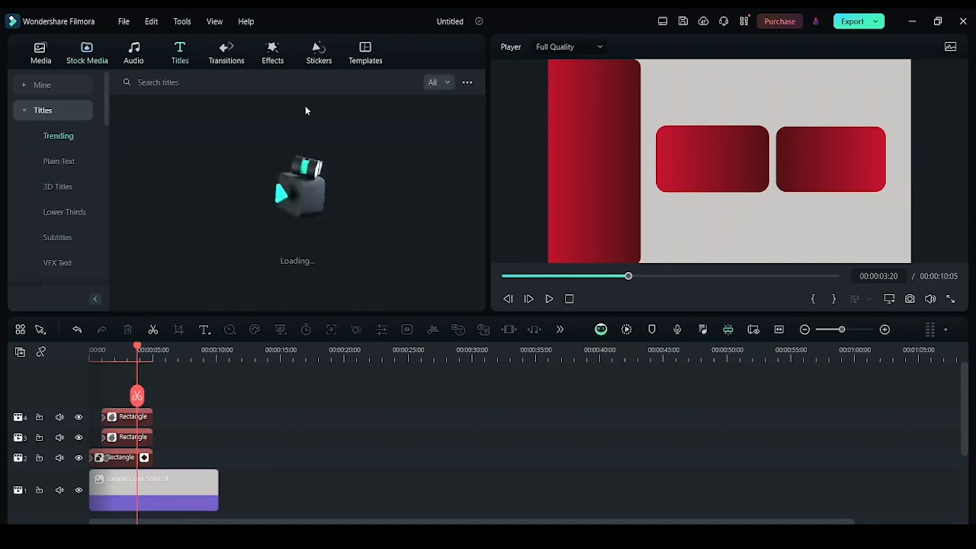
pyautogui.moveTo(162, 163); pyautogui.dragTo(105, 392)
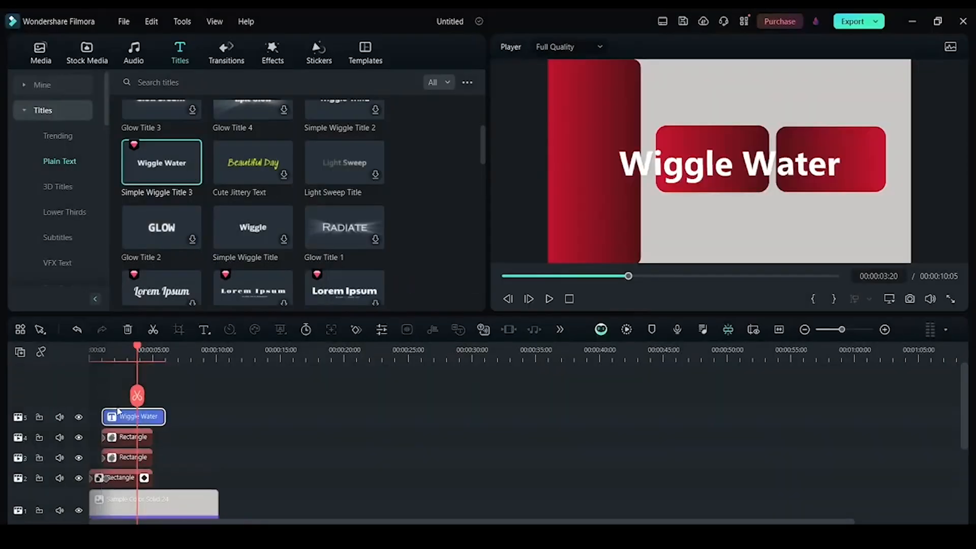
pyautogui.moveTo(102, 417); pyautogui.dragTo(85, 416)
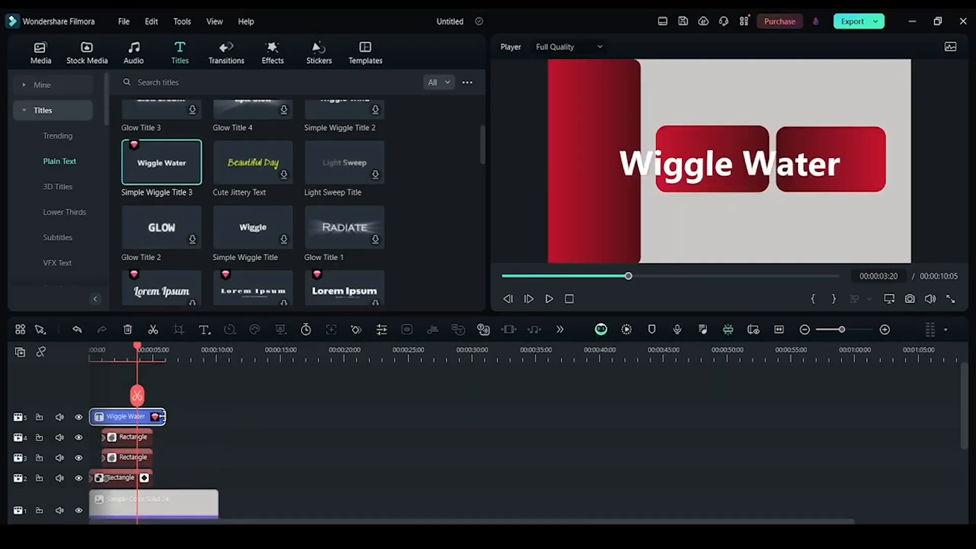
pyautogui.moveTo(165, 416); pyautogui.dragTo(147, 416)
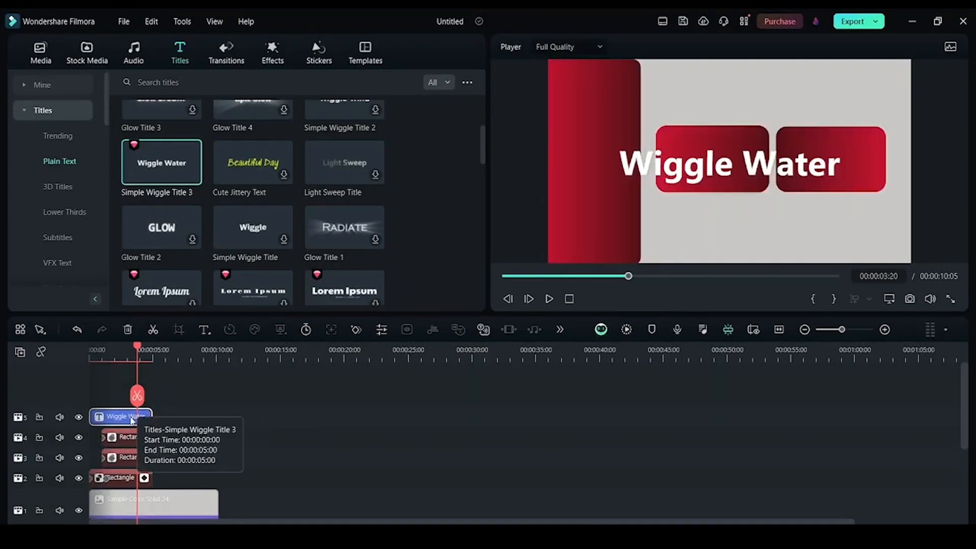
# - Replace the title text with "subscribe" and center it just below the two smaller rectangles
pyautogui.doubleClick(134, 417)
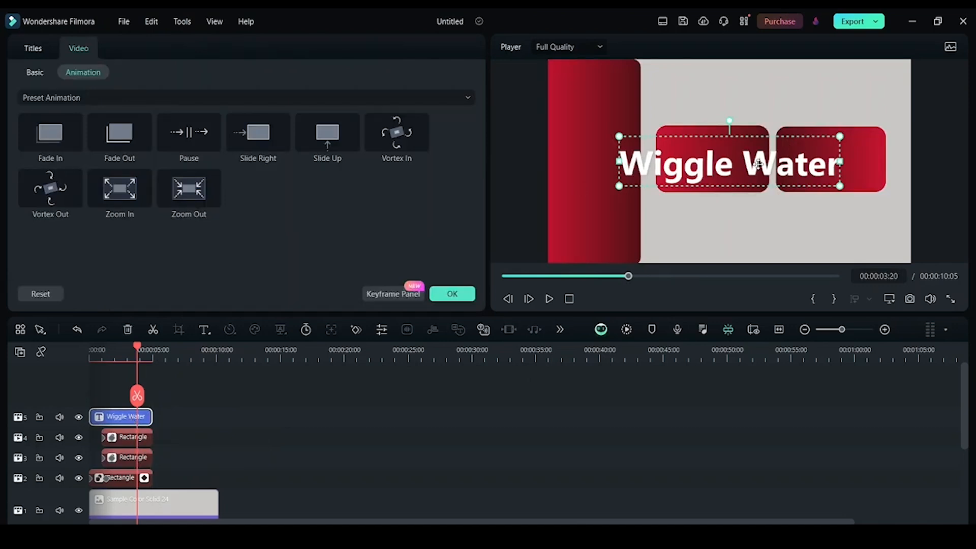
pyautogui.moveTo(757, 170); pyautogui.dragTo(803, 219)
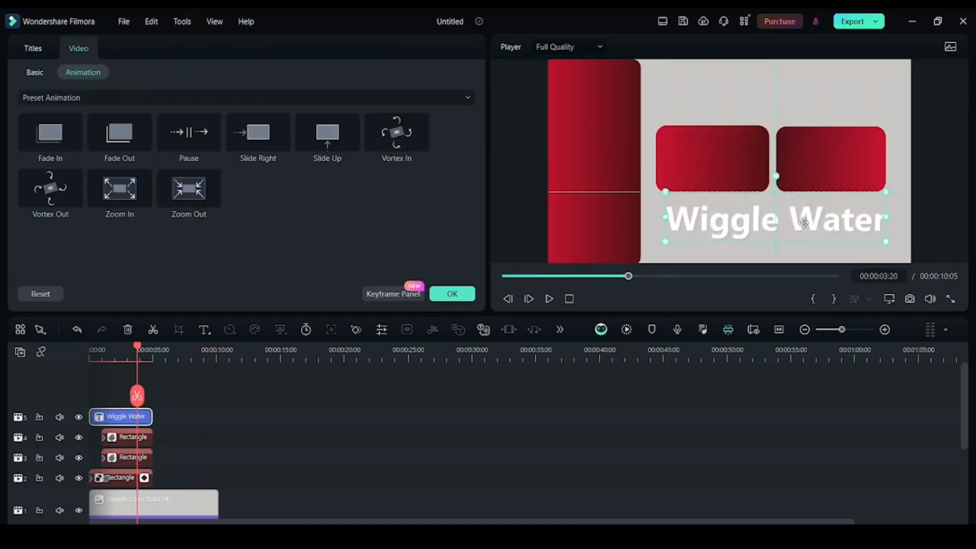
pyautogui.doubleClick(803, 220)
pyautogui.write('La')
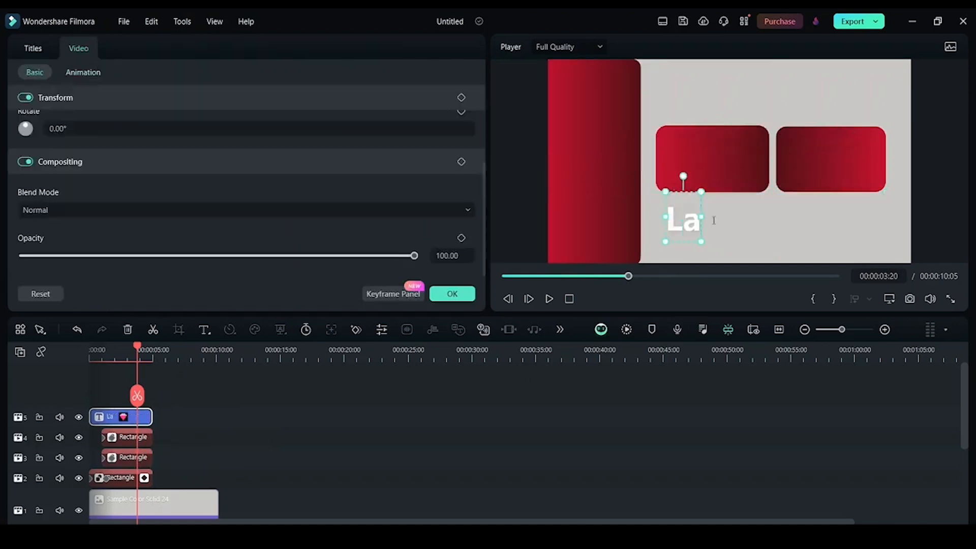
pyautogui.press('BackSpace')
pyautogui.press('BackSpace')
pyautogui.write('S')
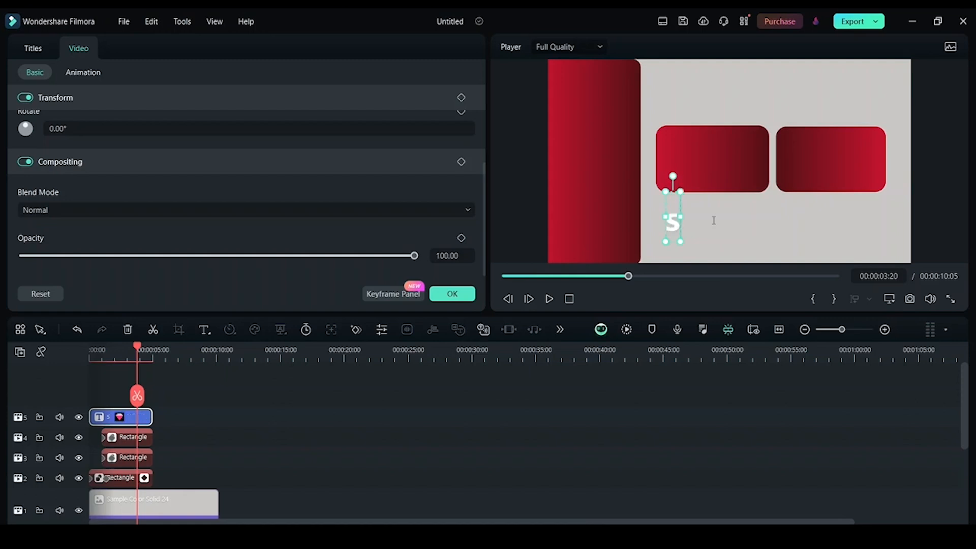
pyautogui.write('ubscribe')
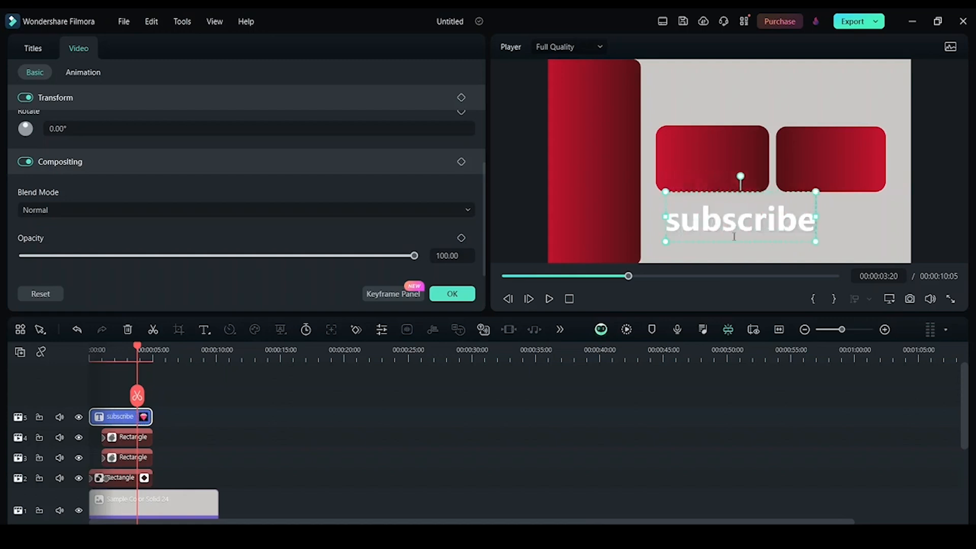
pyautogui.moveTo(735, 241); pyautogui.dragTo(773, 240)
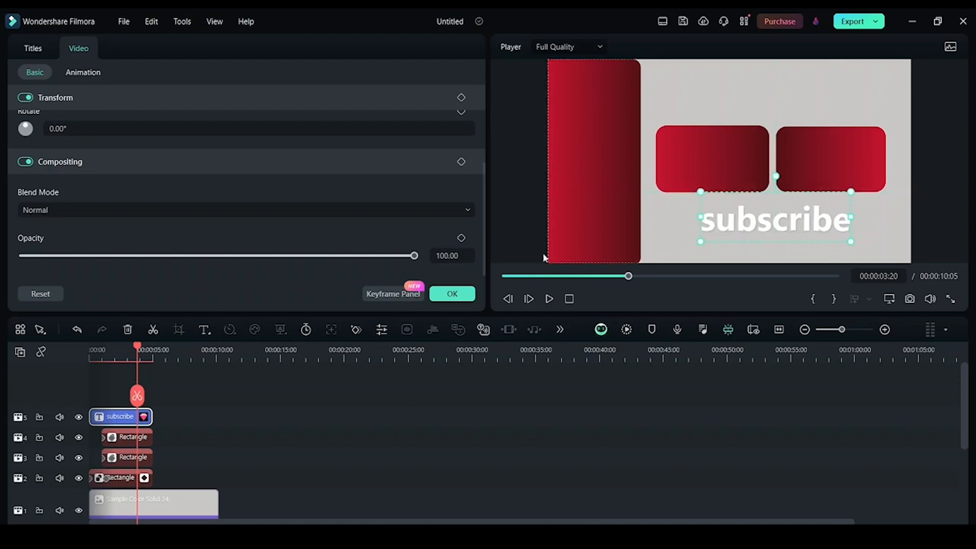
# - Change the "subscribe" title's text color to dark grey
pyautogui.click(322, 183)
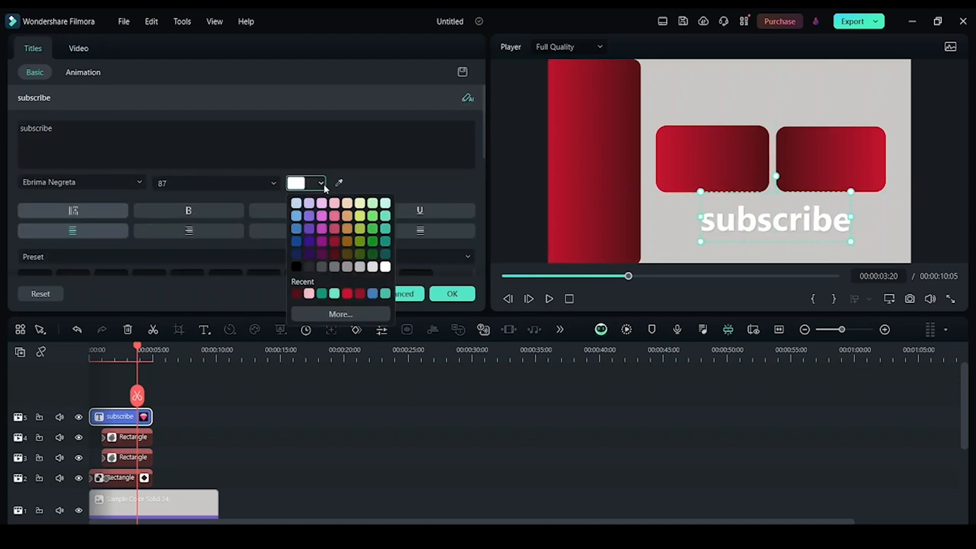
pyautogui.click(296, 267)
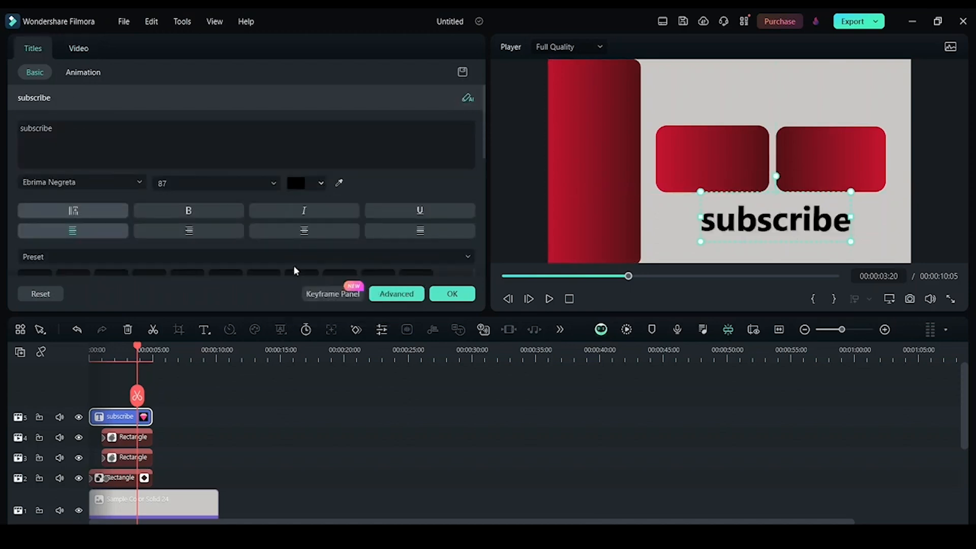
pyautogui.click(321, 184)
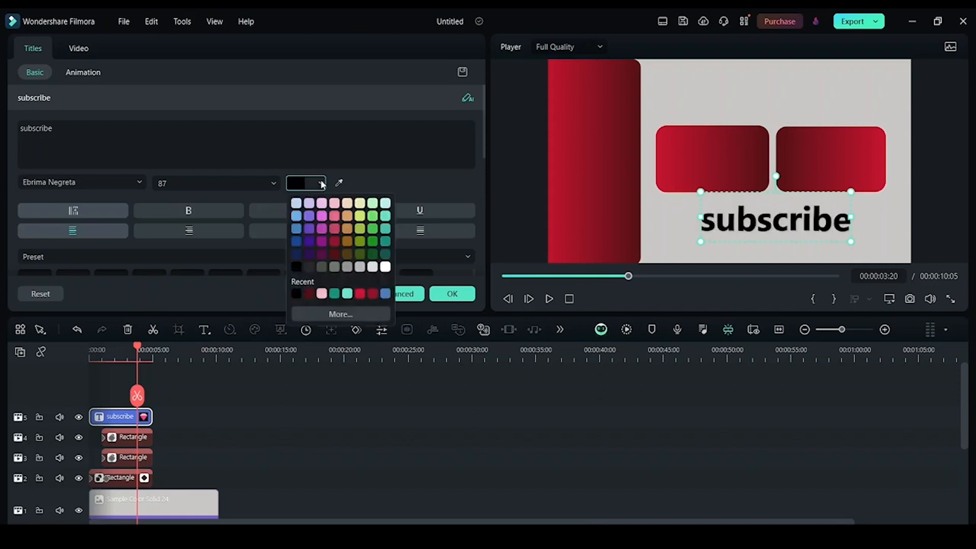
pyautogui.click(322, 267)
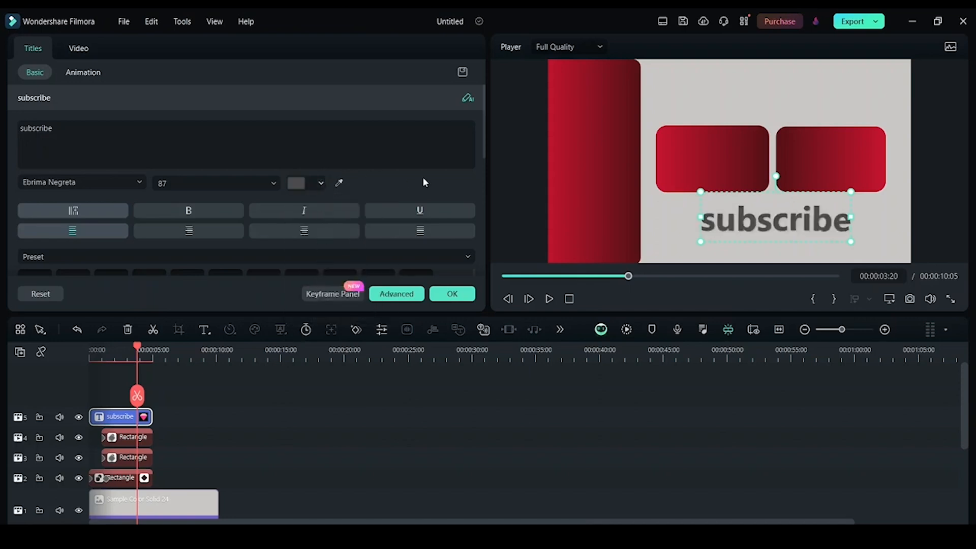